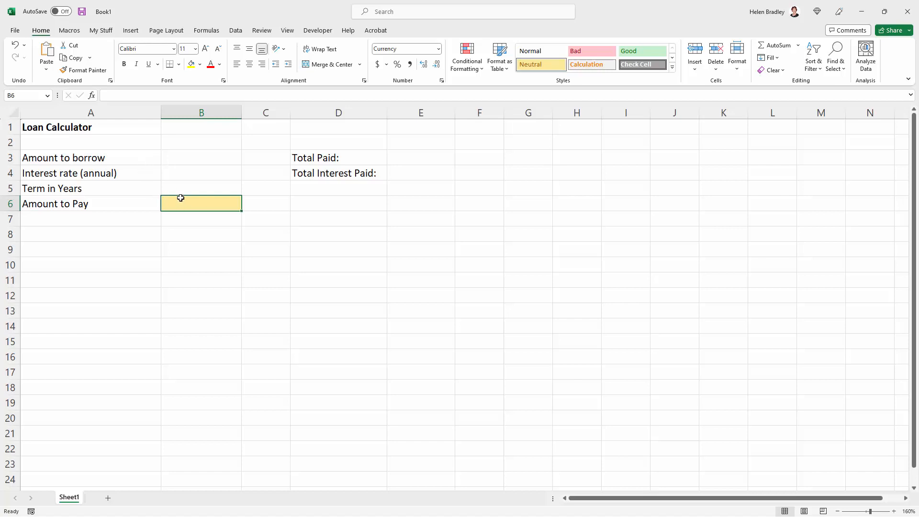
Step: Enter 200000 as the amount to borrow in cell B3
click(178, 157)
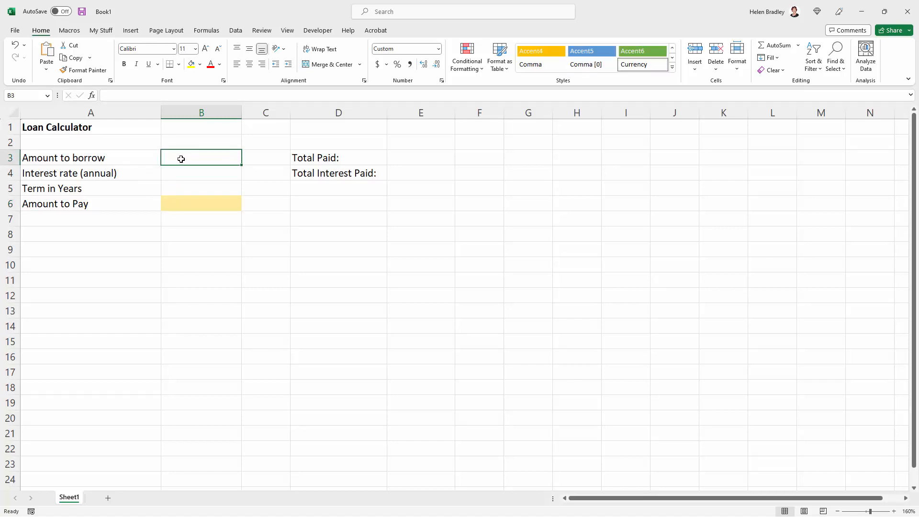
text(200)
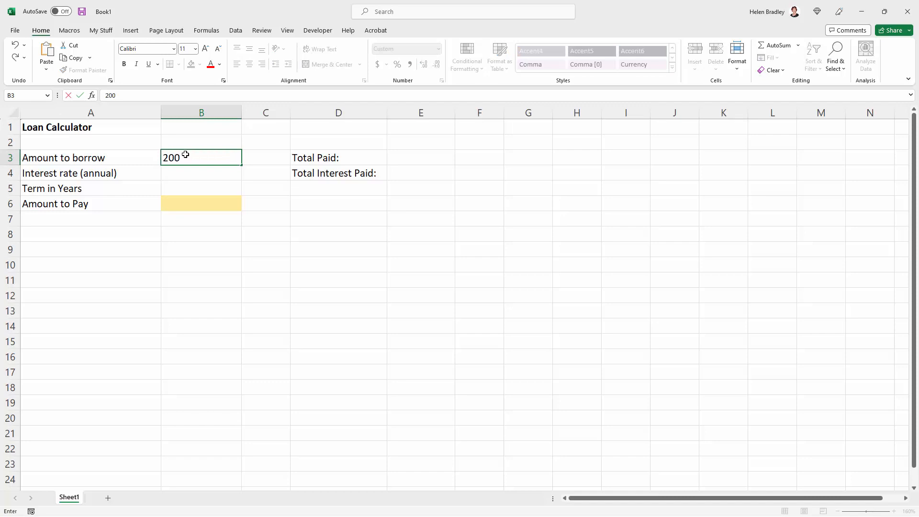
text(000)
key(Return)
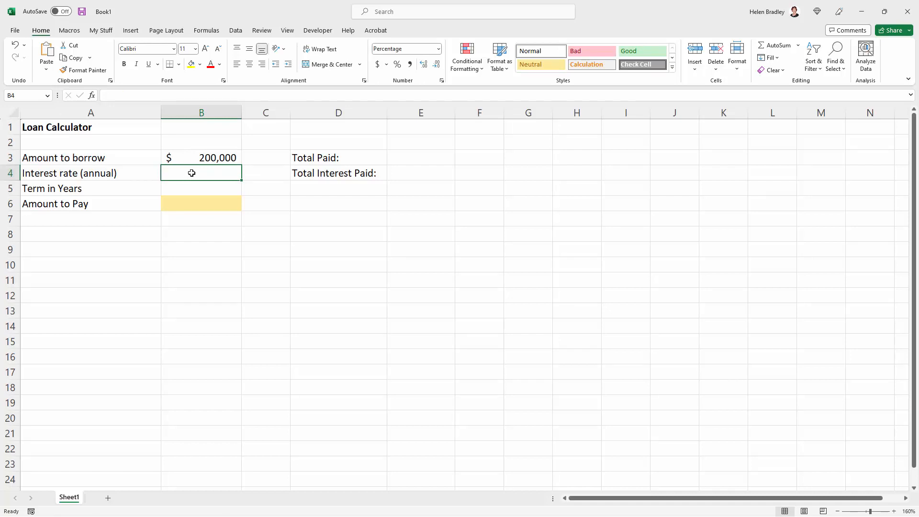
Step: Enter an annual interest rate of 6% in B4 and a term of 25 years in B5
text(6.00)
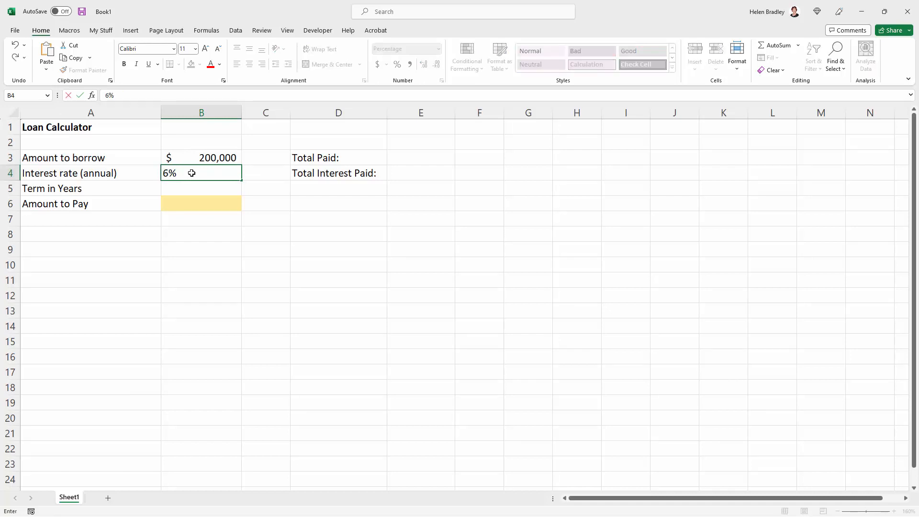
text(%)
key(Return)
key(Left)
click(189, 187)
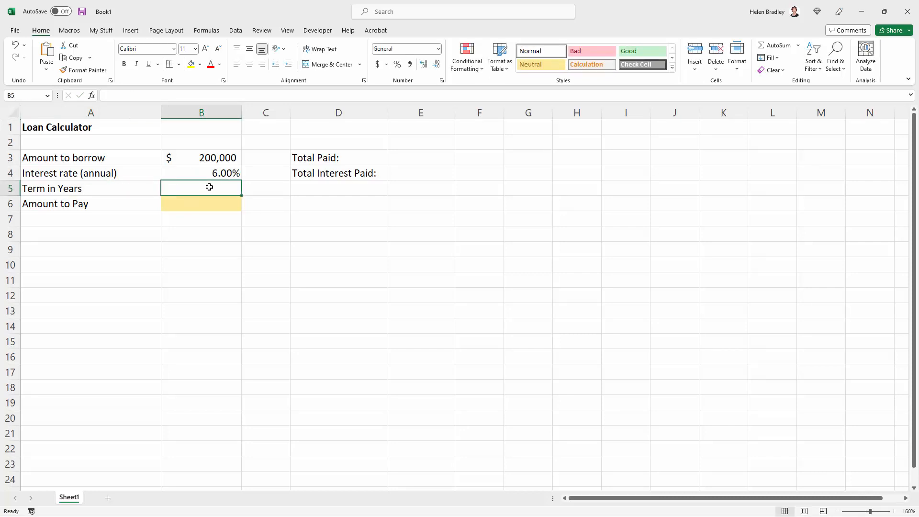
text(25)
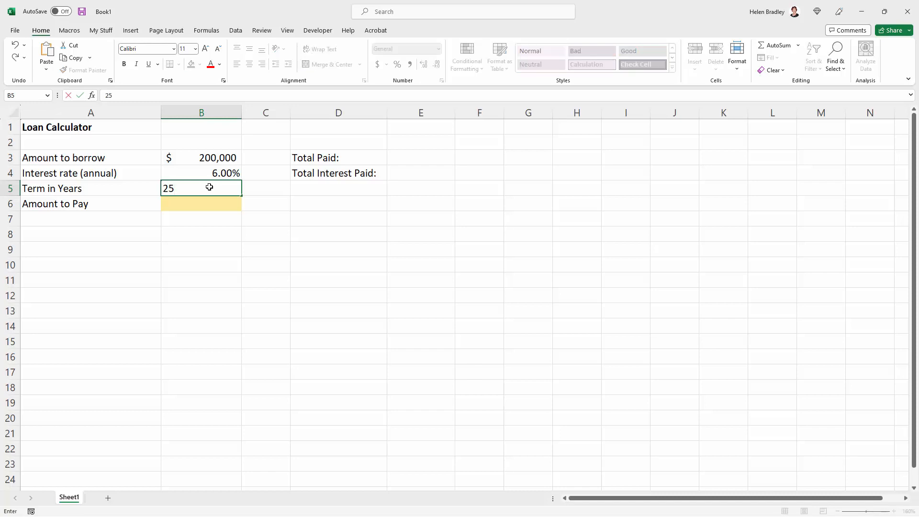
key(Return)
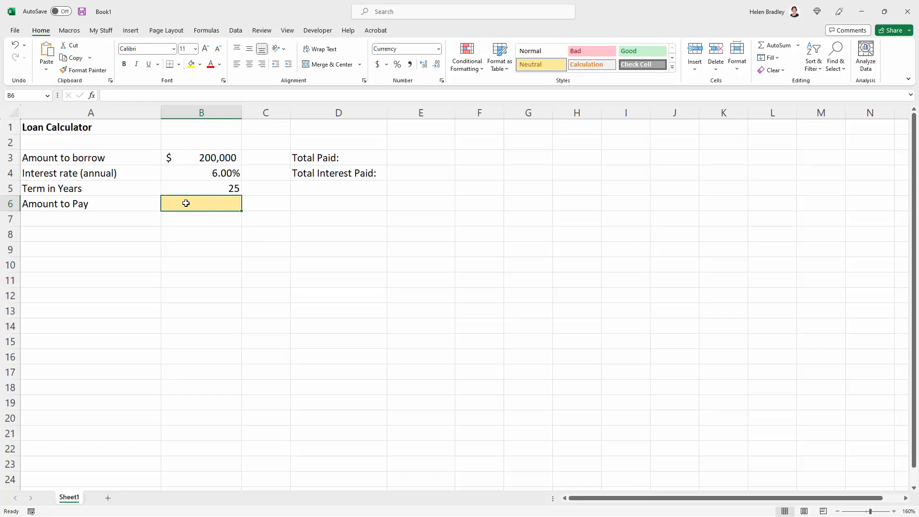
Step: Calculate the monthly loan payment in B6 with the formula =PMT(B4/12,B5*12,B3)
text(=)
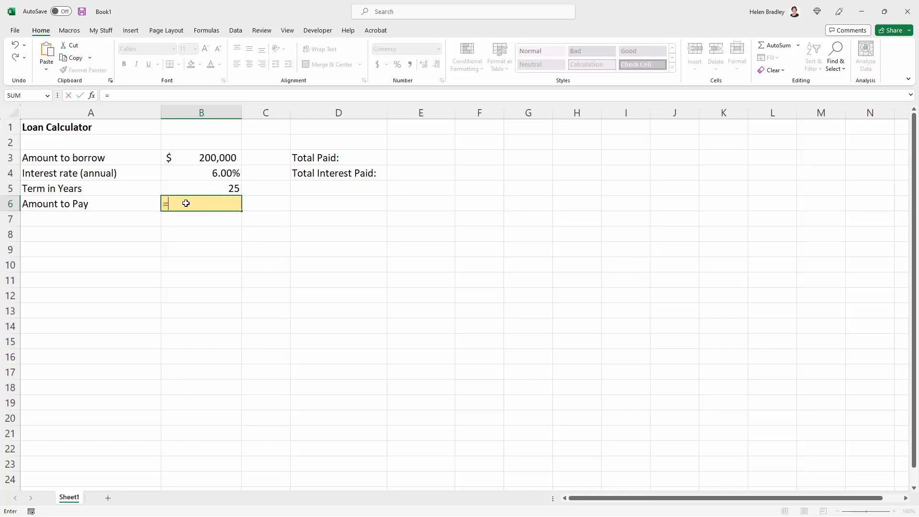
text(pmt)
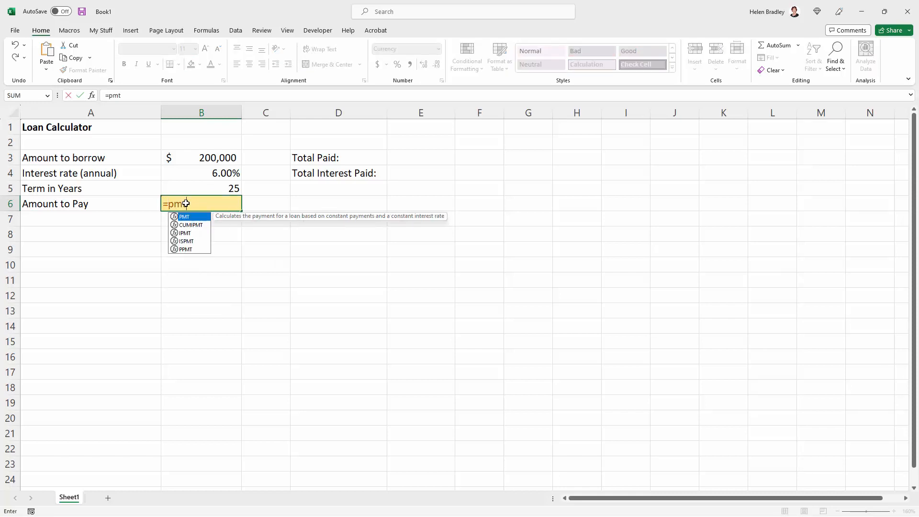
text(()
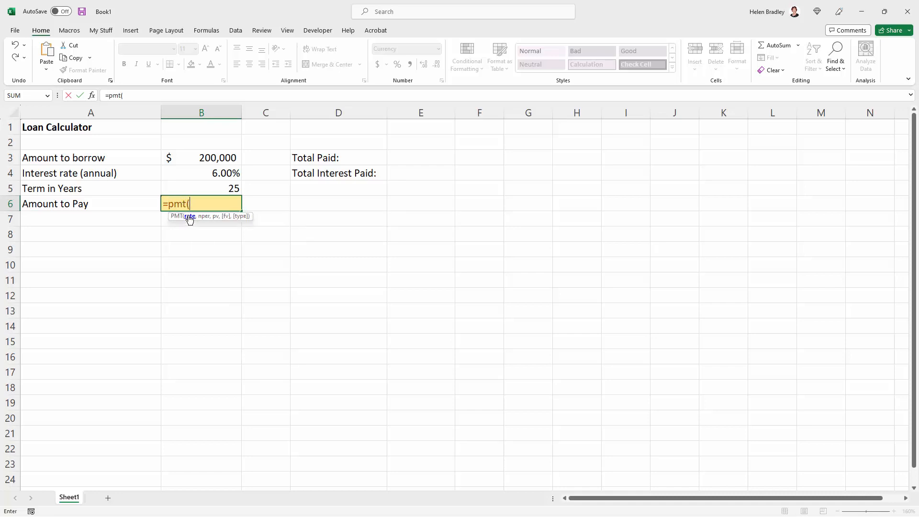
click(209, 176)
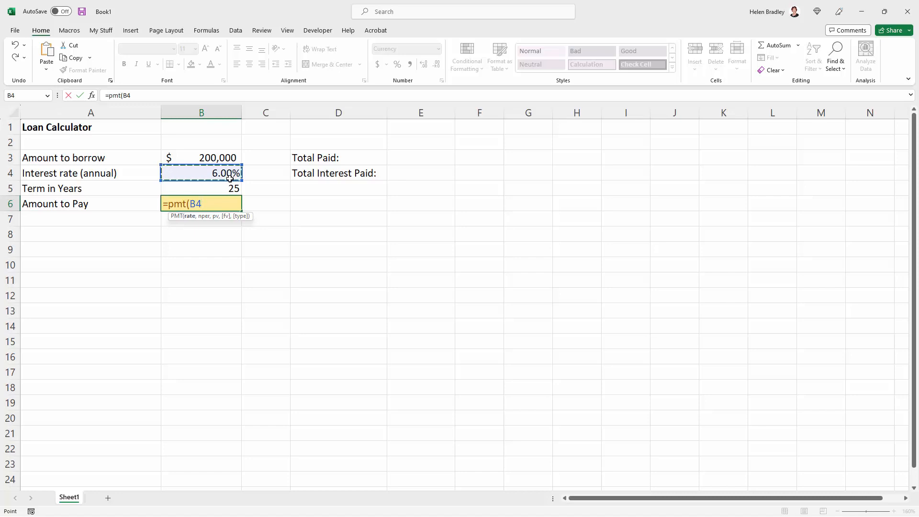
text(/12)
text(,)
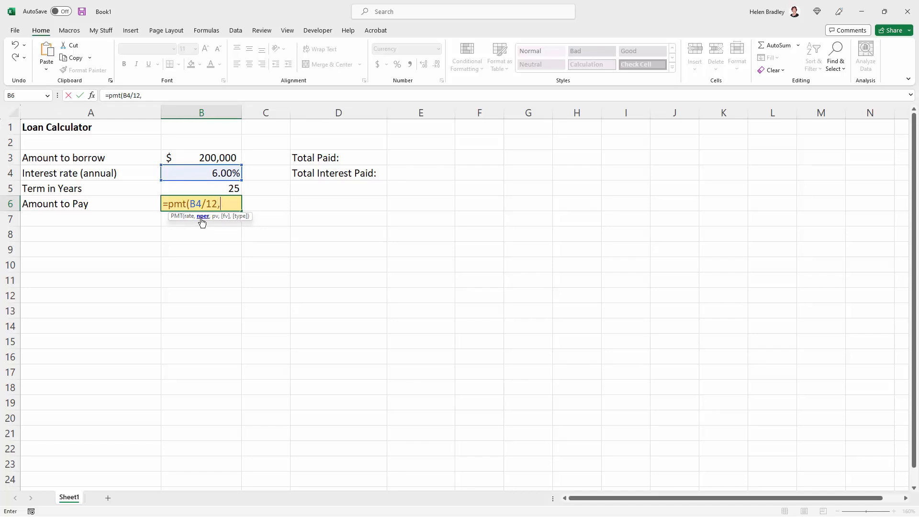
click(223, 188)
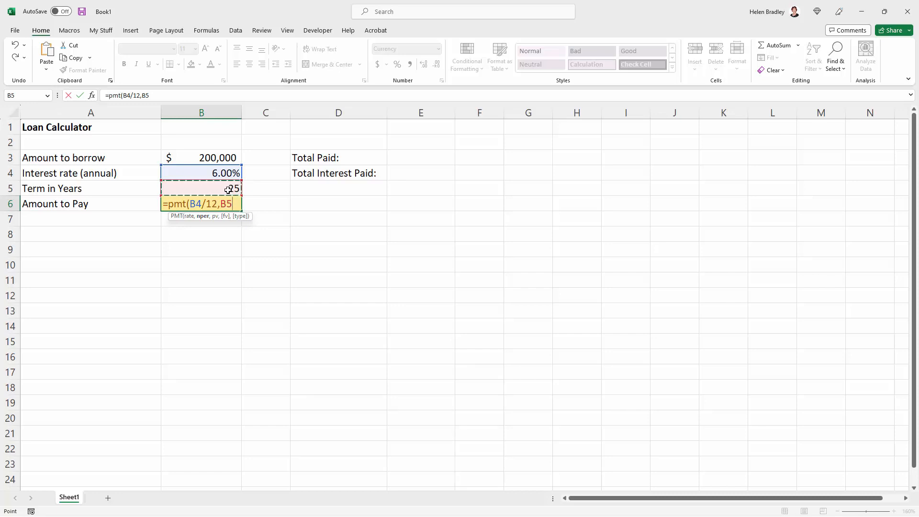
text(*12)
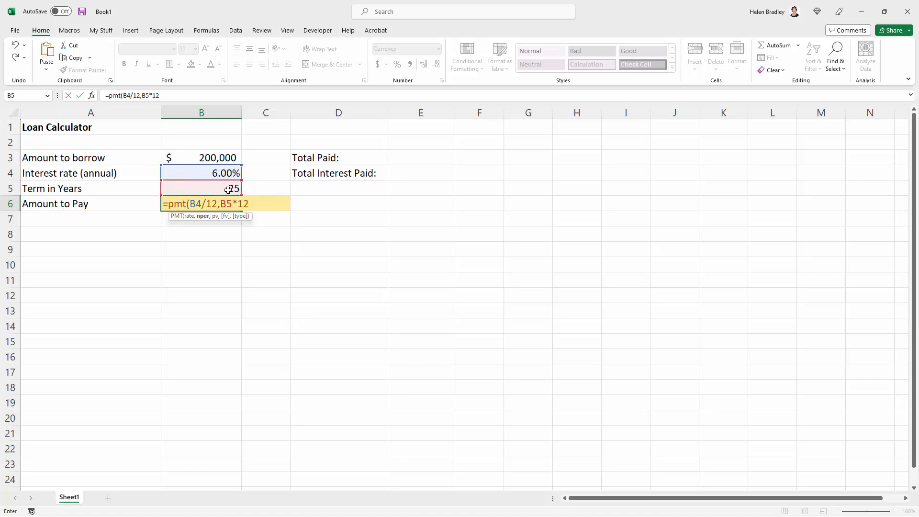
text(,)
click(219, 158)
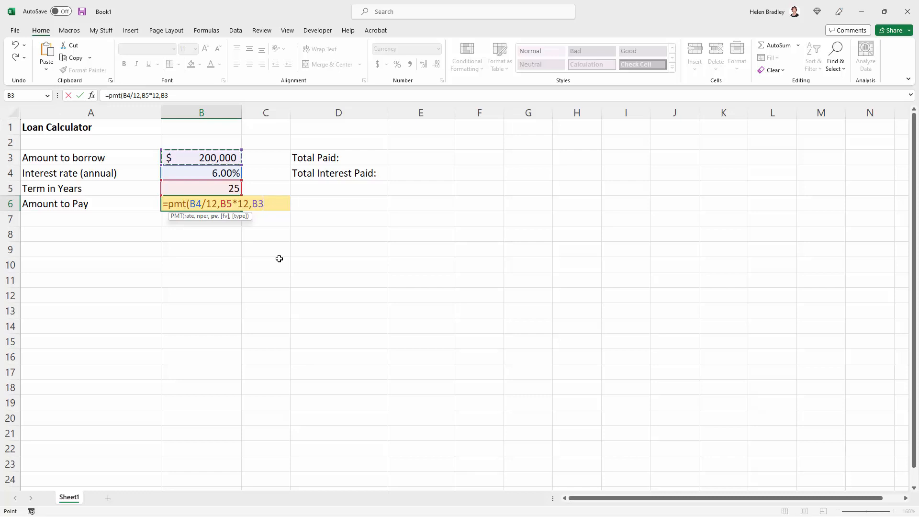
text())
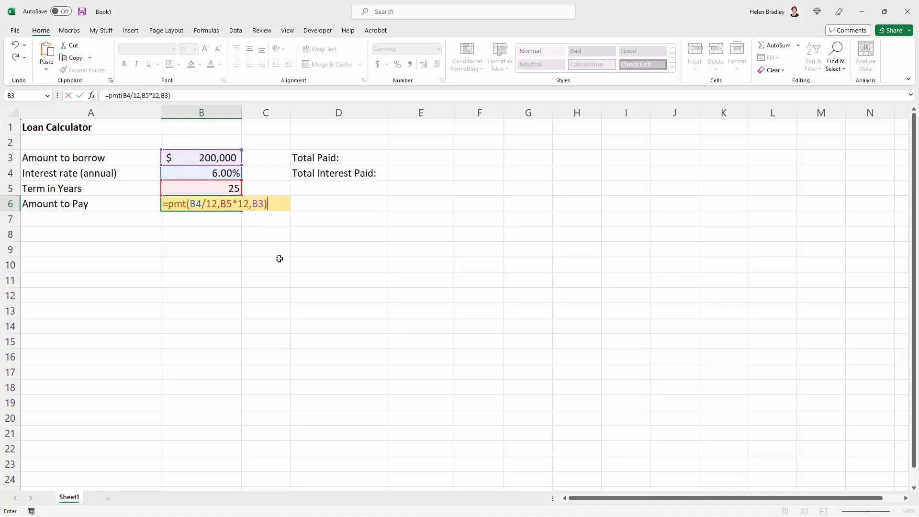
key(Return)
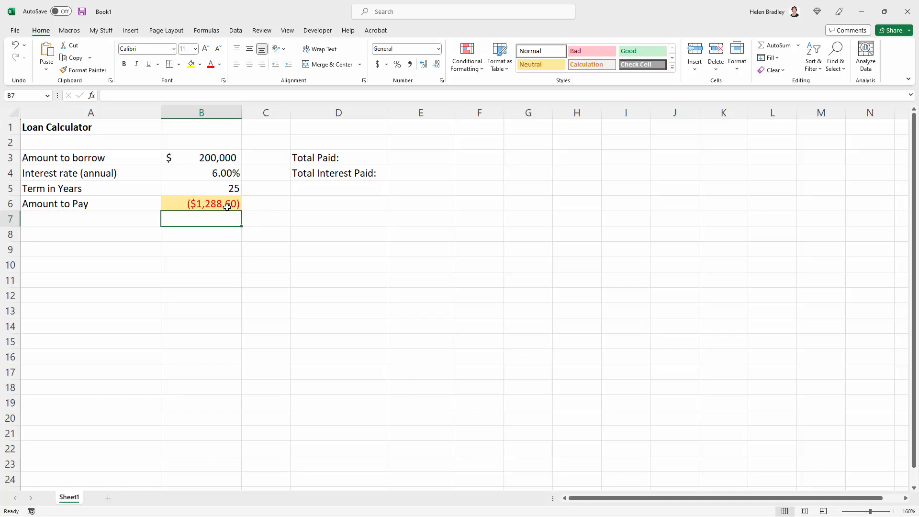
Step: Put a minus sign before PMT in the B6 payment formula, making it =-PMT(B4/12,B5*12,B3)
click(200, 204)
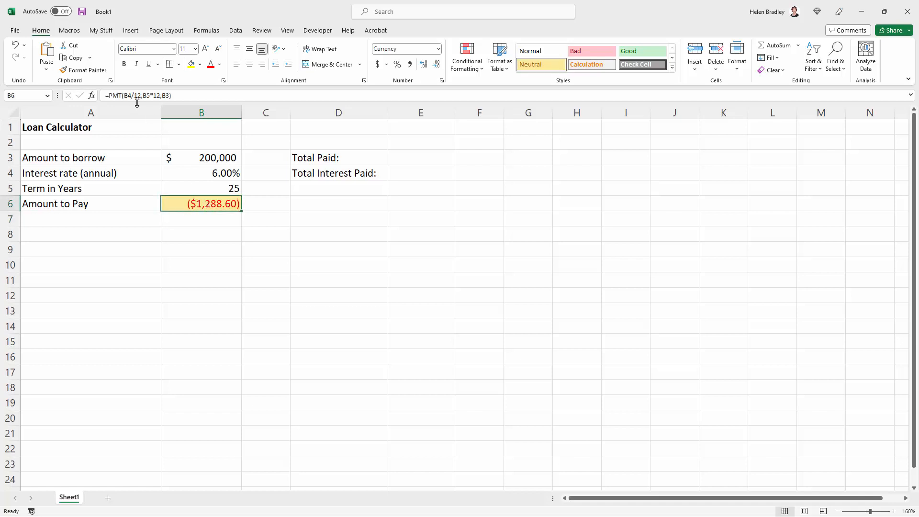
click(109, 94)
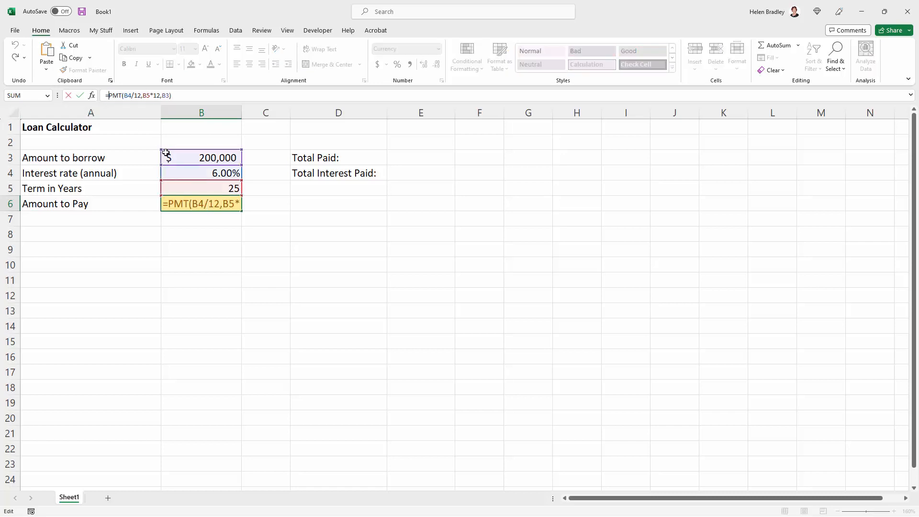
text(-)
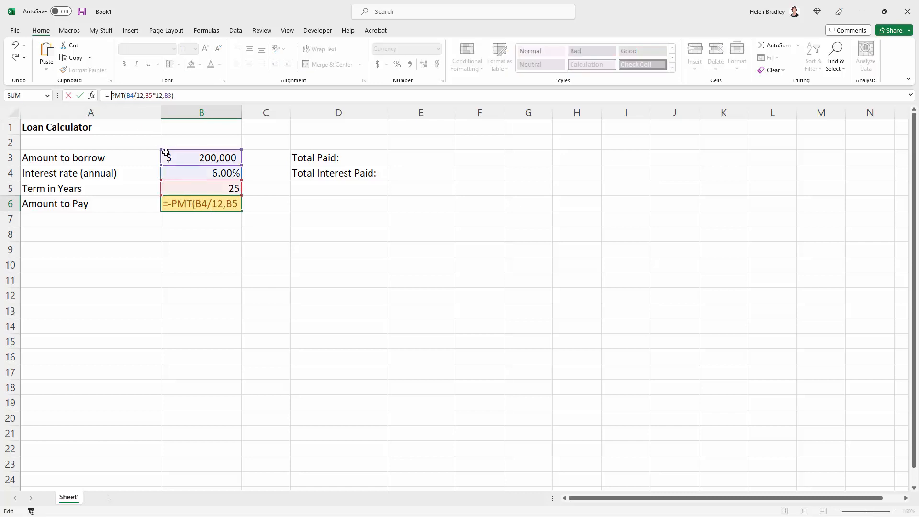
key(Return)
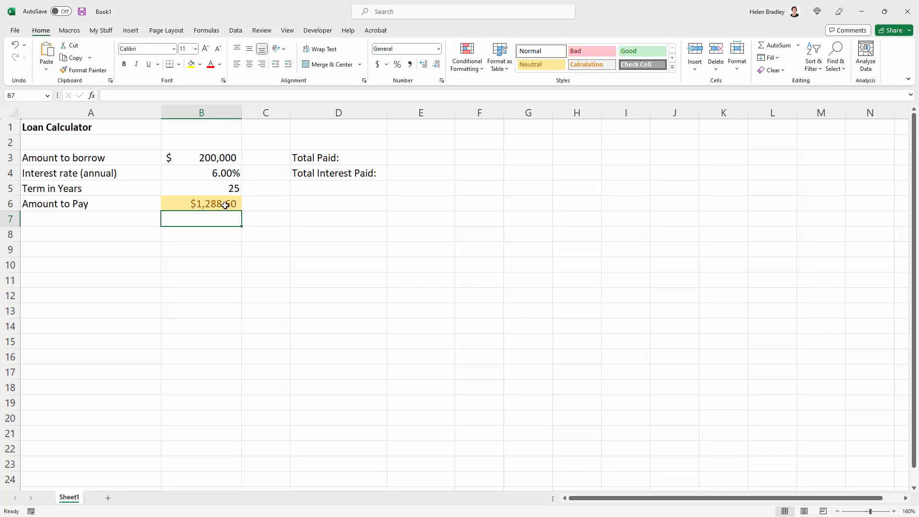
click(194, 204)
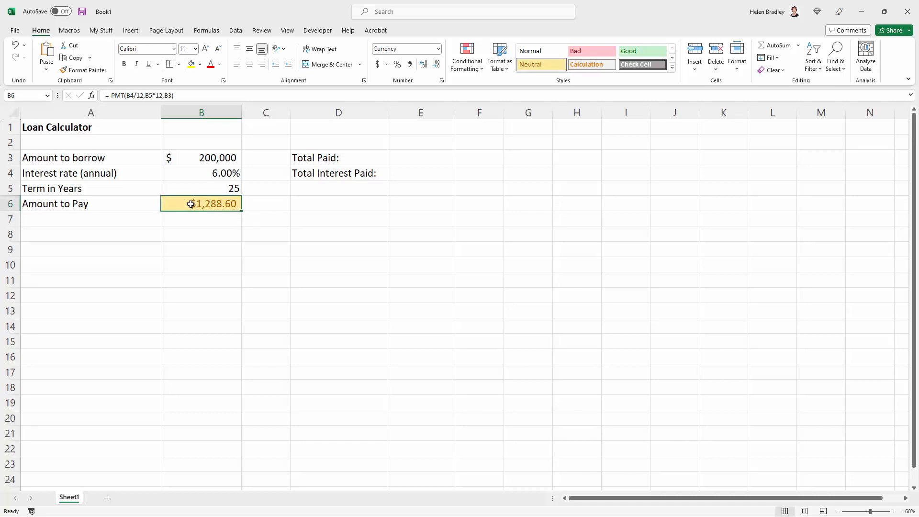
Step: Change the amount to borrow in B3 to 225000
click(194, 158)
text(225000)
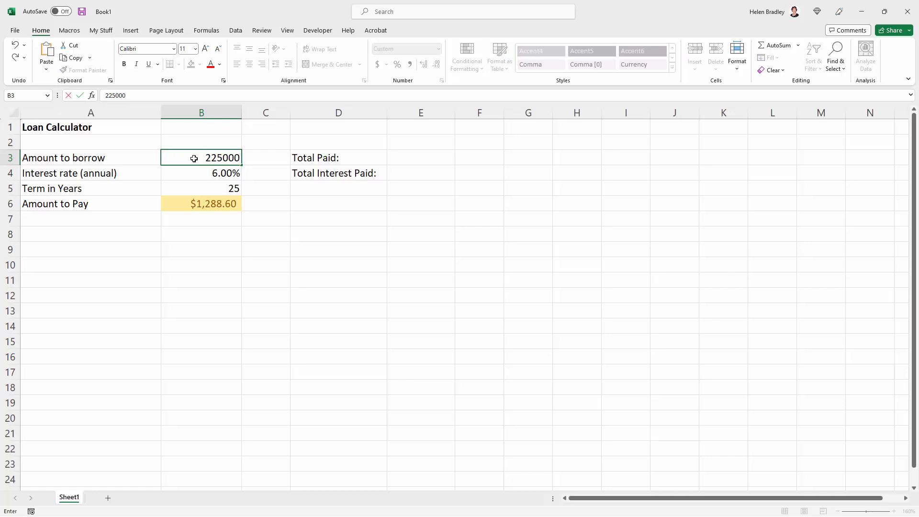
key(Return)
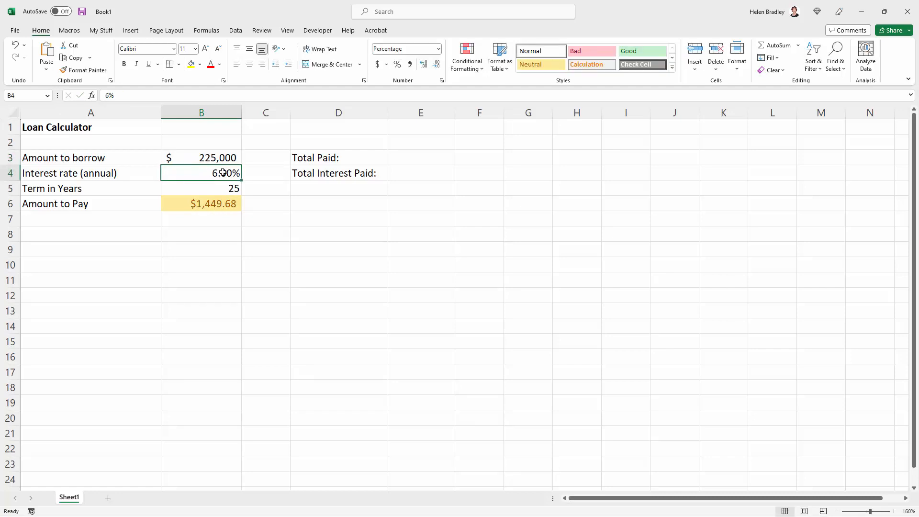
Step: Set the annual interest rate in B4 to 5.75% and the term in B5 to 30 years
text(5.75)
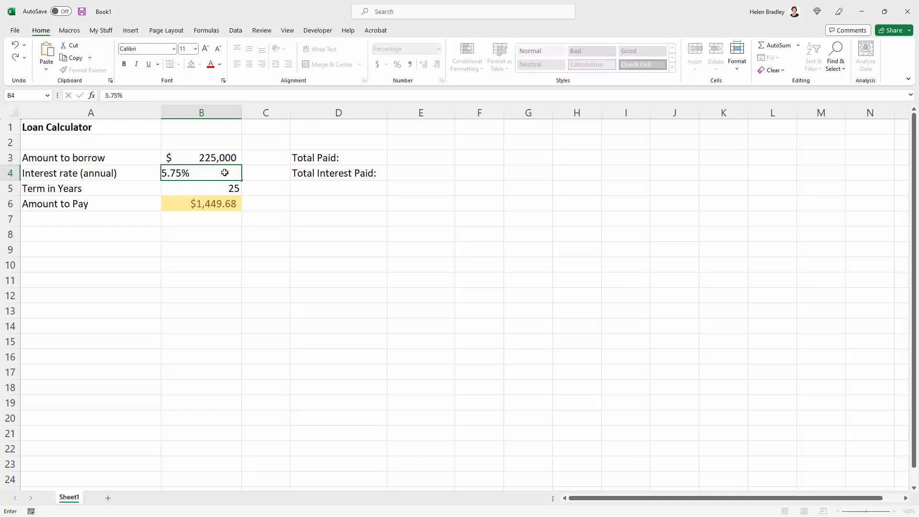
key(Return)
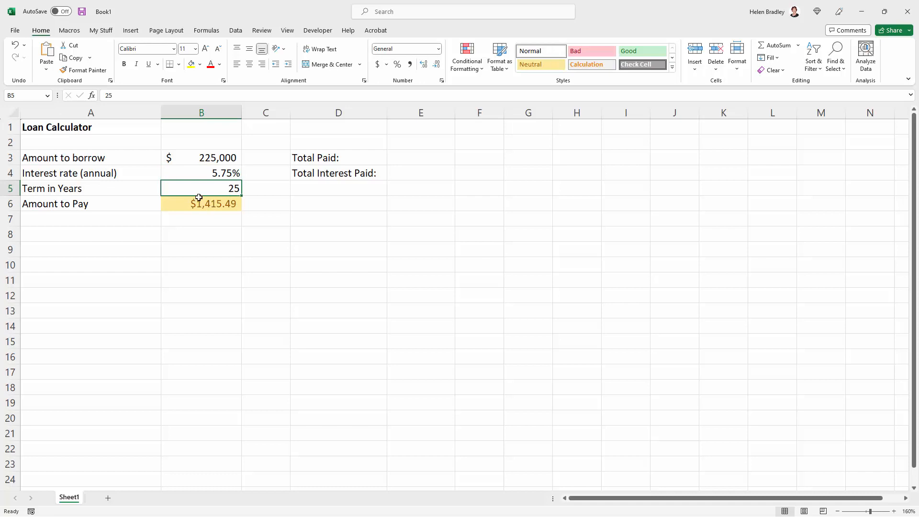
text(30)
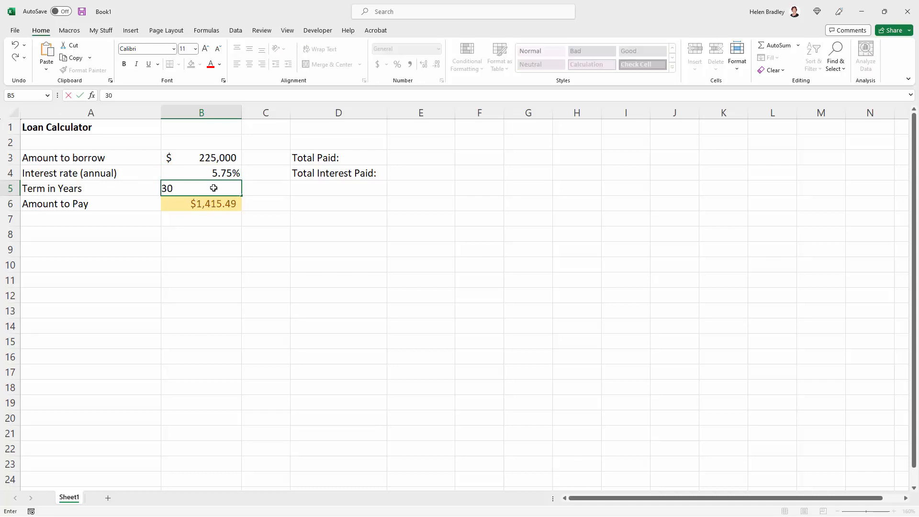
key(Return)
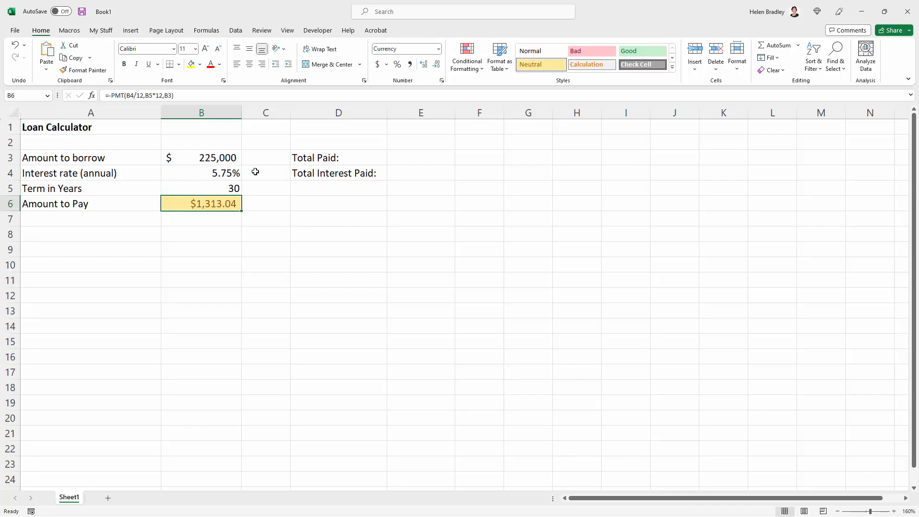
Step: Calculate the total paid over the loan in E3 with the formula =B6*12*B5
click(413, 157)
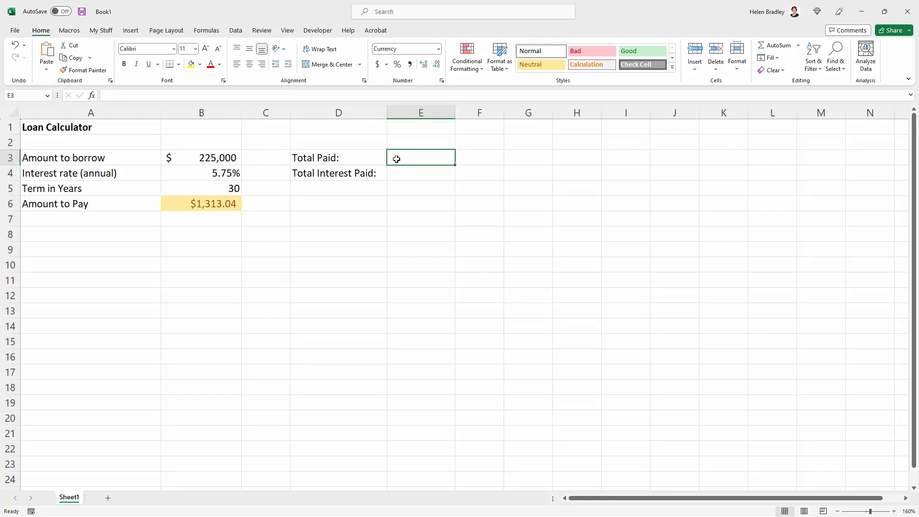
text(=)
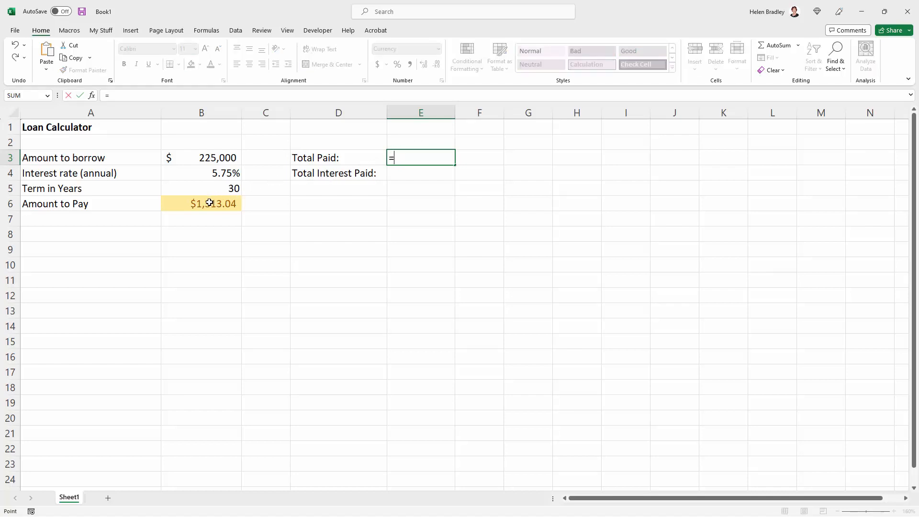
click(209, 203)
text(*12)
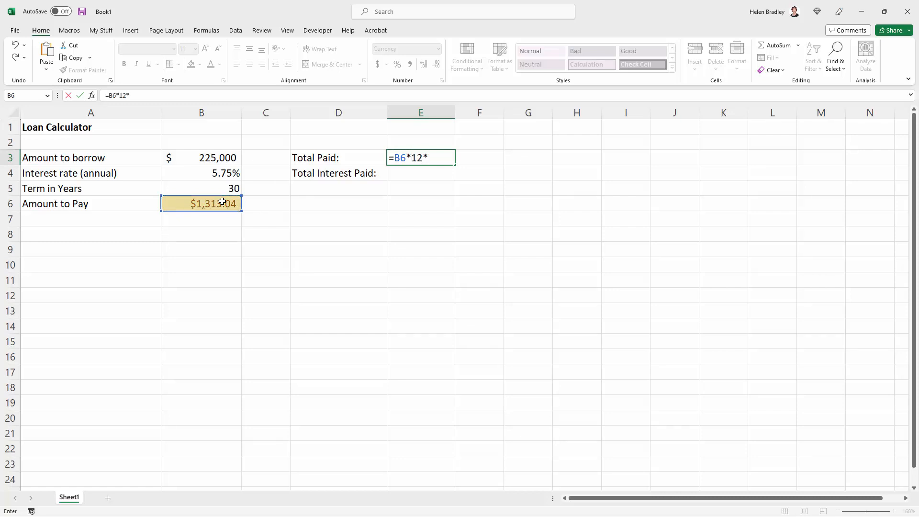
text(*)
click(182, 189)
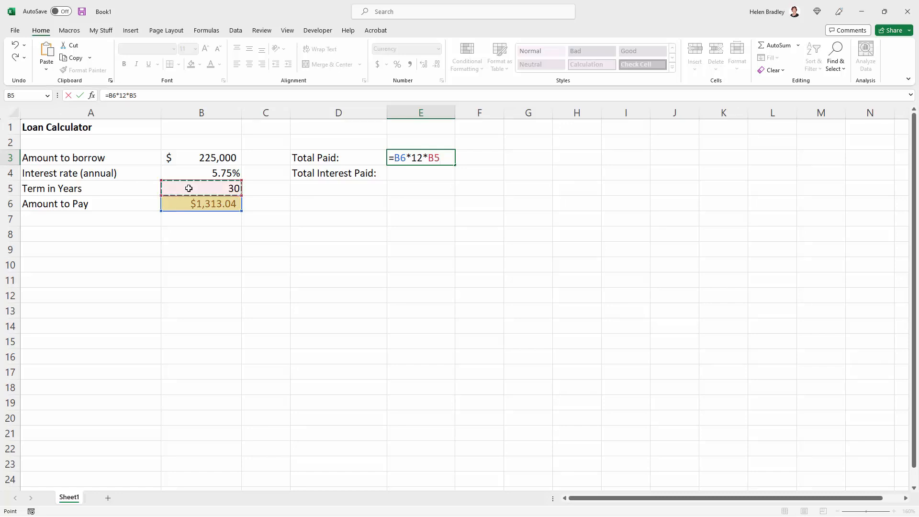
key(Return)
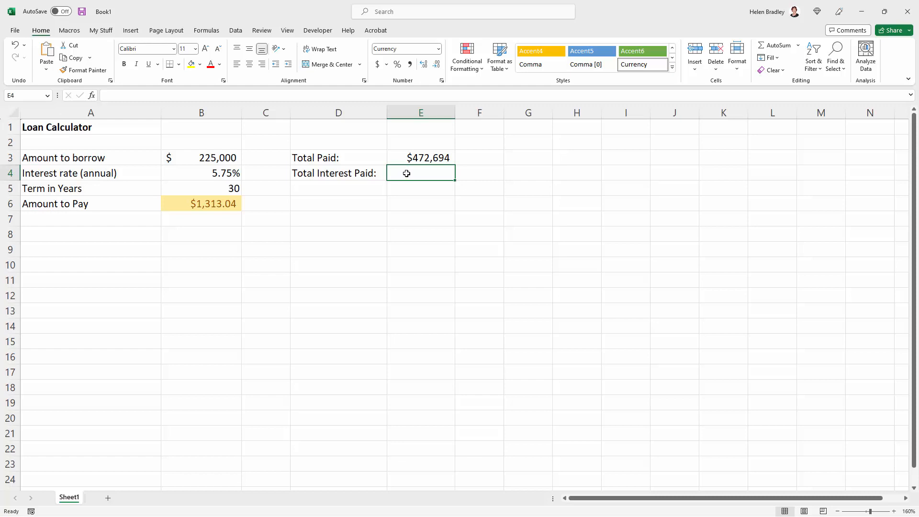
Step: Calculate the total interest paid in E4 by subtracting the amount borrowed from the total paid with the formula =E3-B3
text(=)
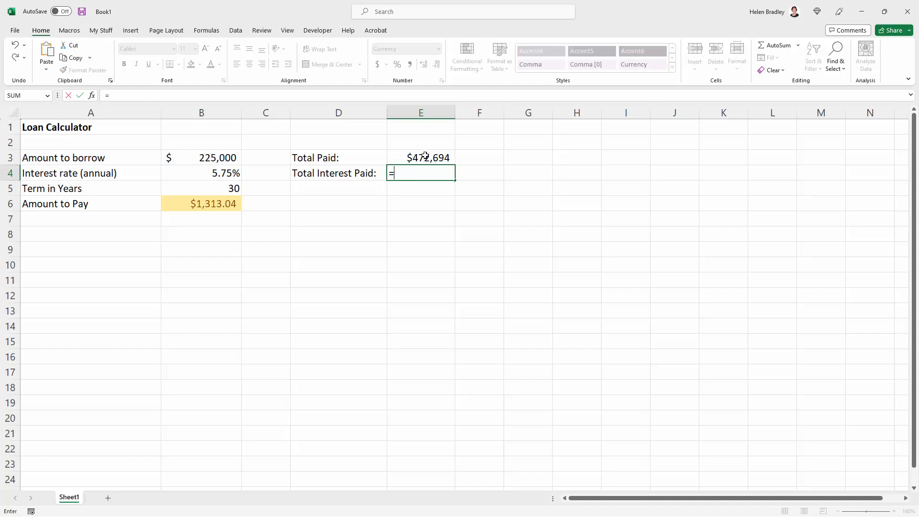
click(425, 155)
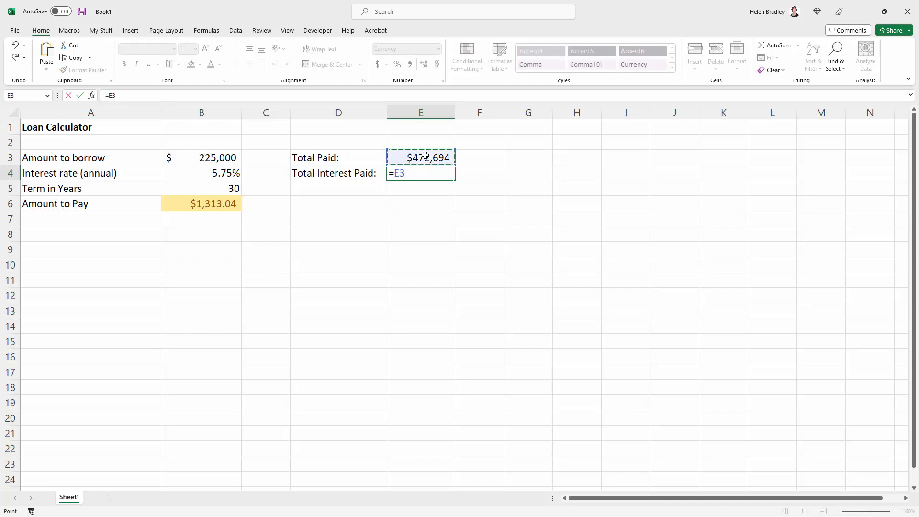
text(-)
click(194, 158)
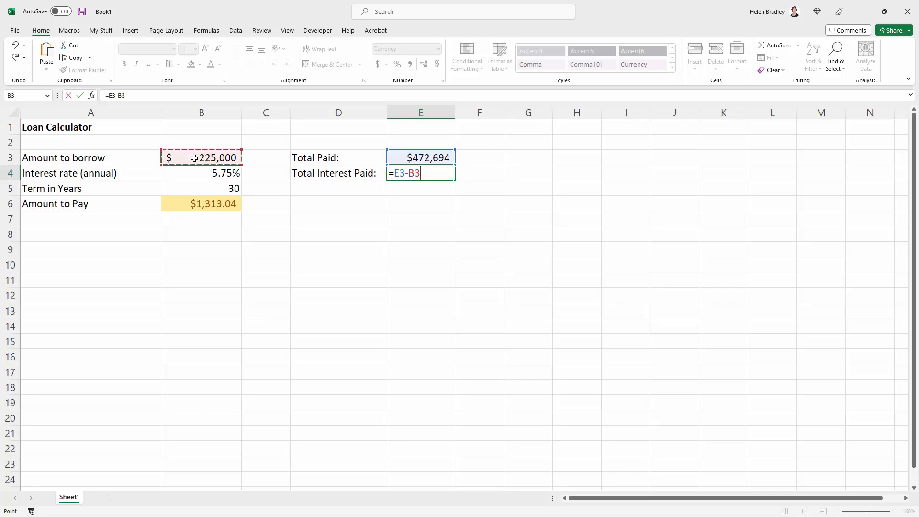
key(Return)
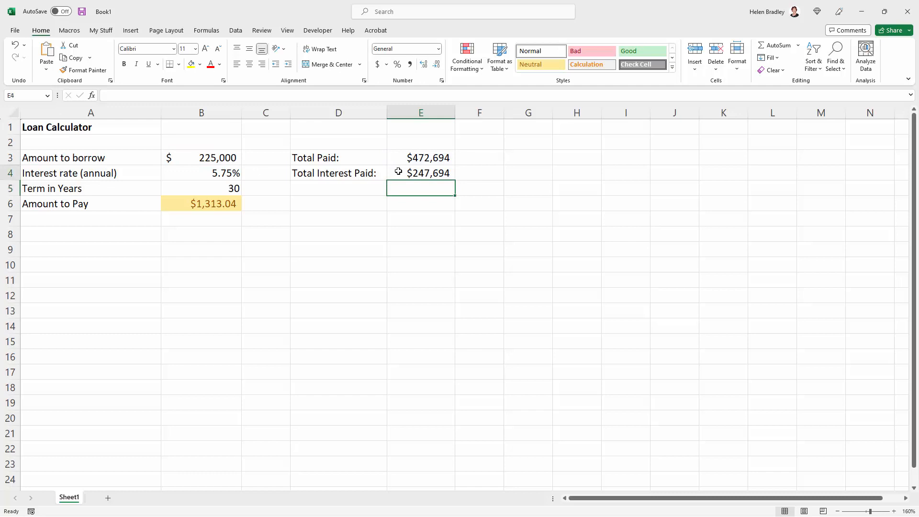
click(399, 171)
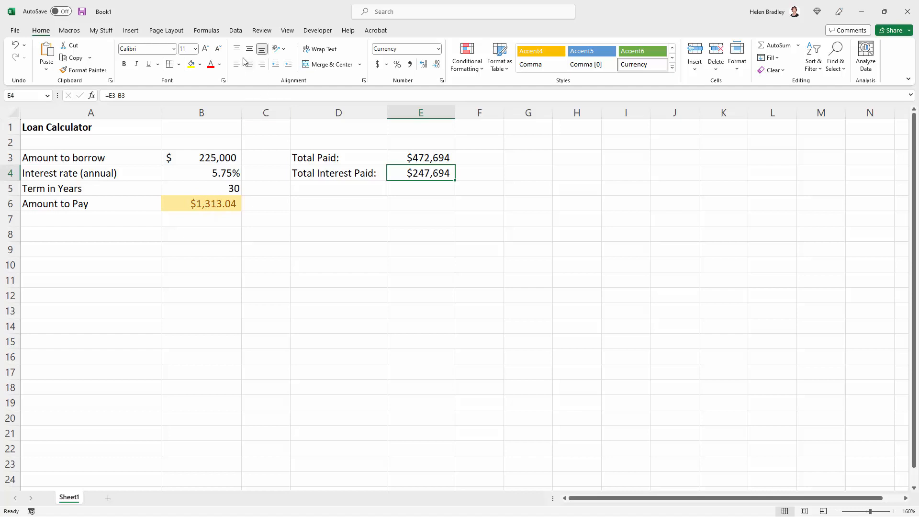
Step: Run Goal Seek to bring the payment in B6 to 1500 by changing the amount to borrow in B3, and discard the solution
click(235, 31)
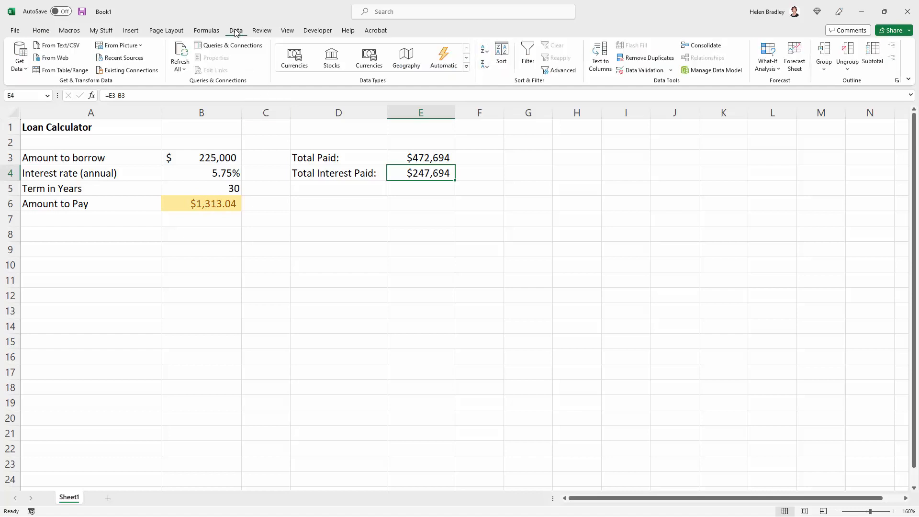
click(780, 72)
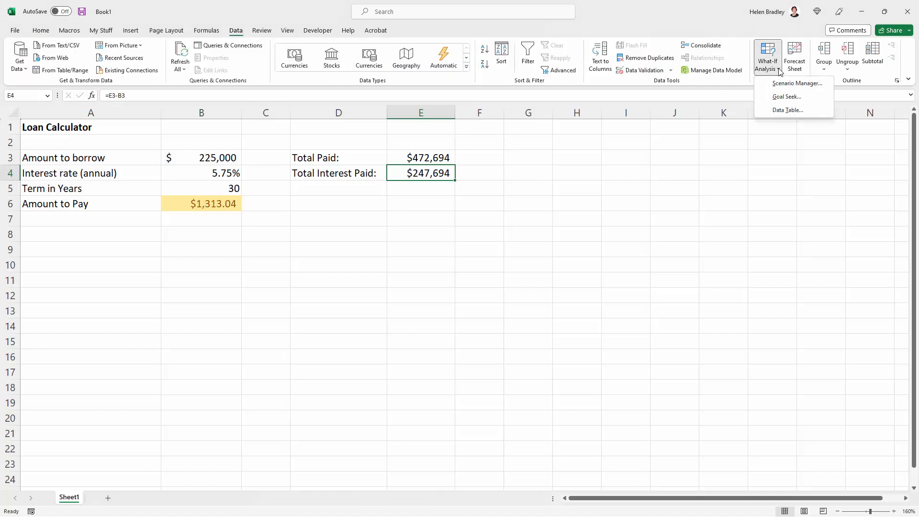
click(782, 98)
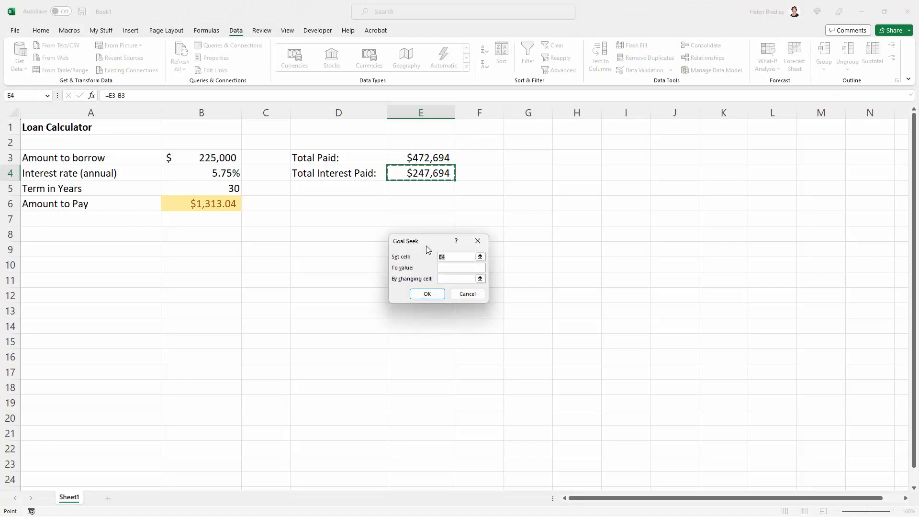
drag(426, 245, 324, 211)
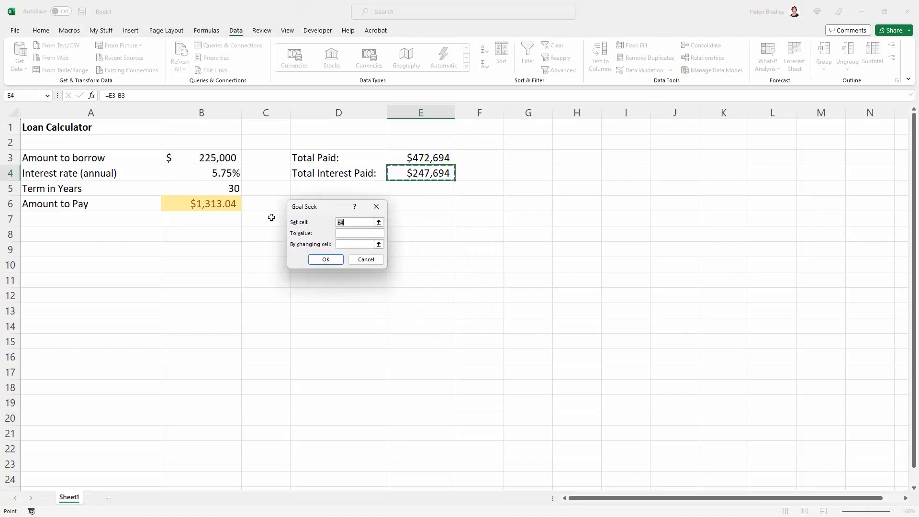
click(205, 204)
click(350, 235)
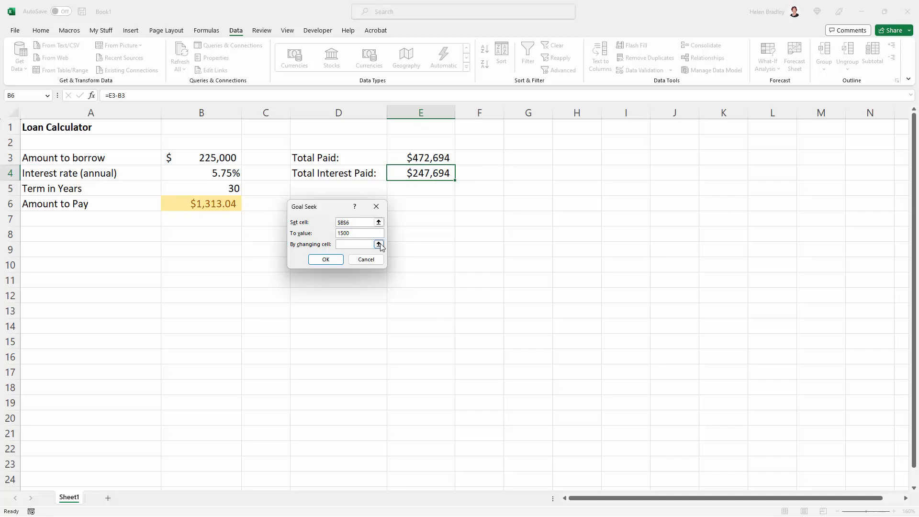
click(364, 245)
click(216, 153)
click(325, 258)
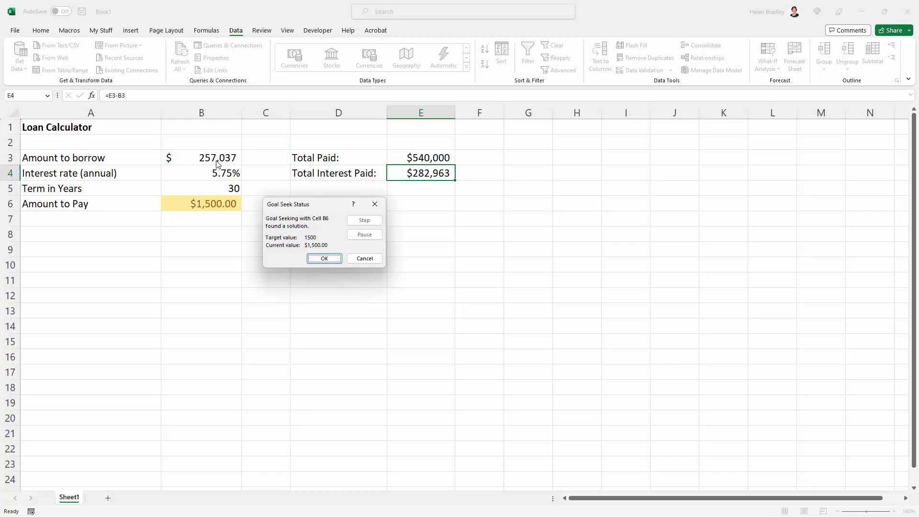
click(366, 257)
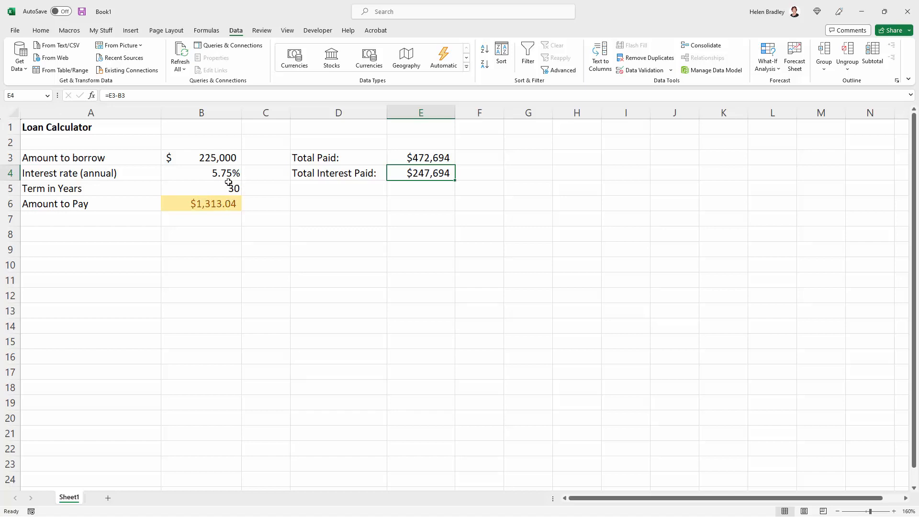
Step: Run Goal Seek to bring the payment in B6 to 1500 by changing the term in B5, and discard the solution
click(768, 61)
click(782, 98)
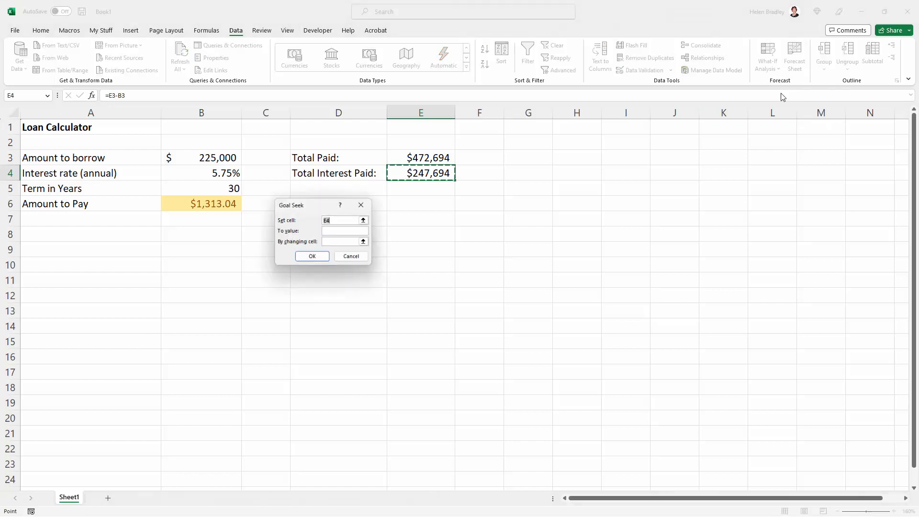
drag(319, 208, 294, 206)
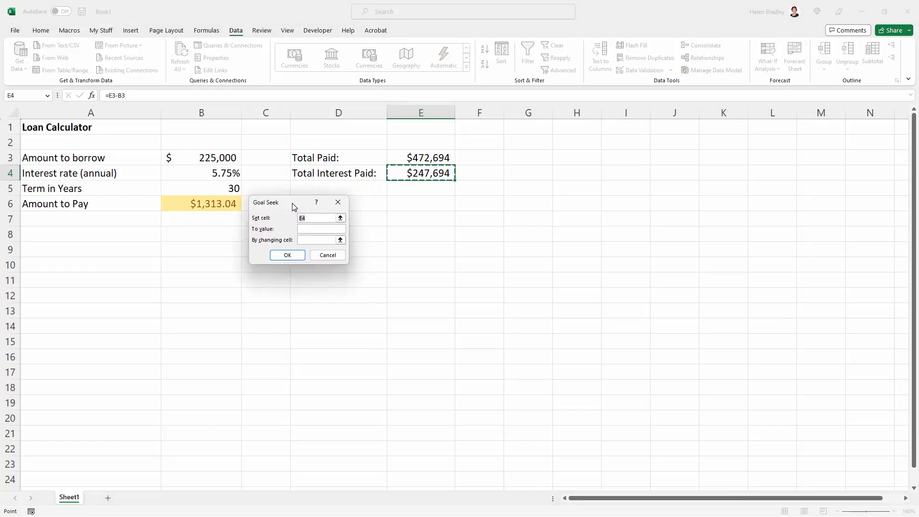
click(211, 203)
click(307, 229)
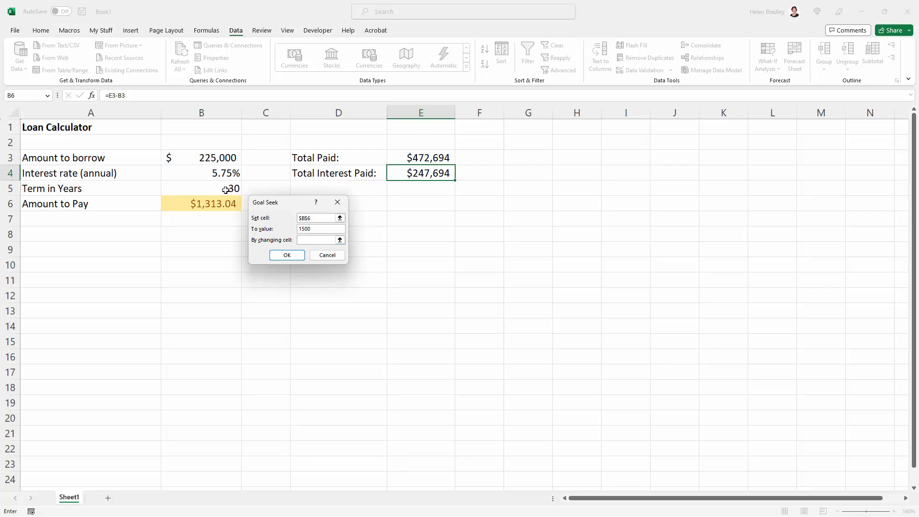
click(225, 190)
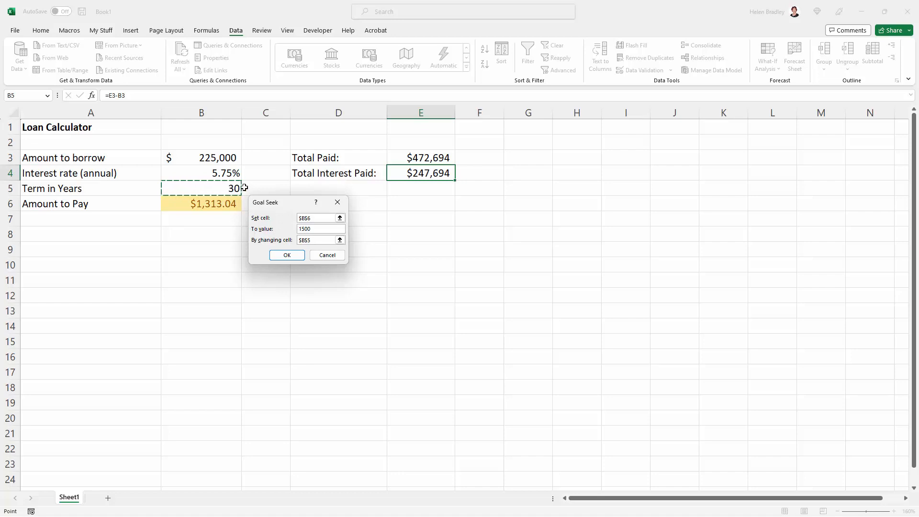
click(287, 255)
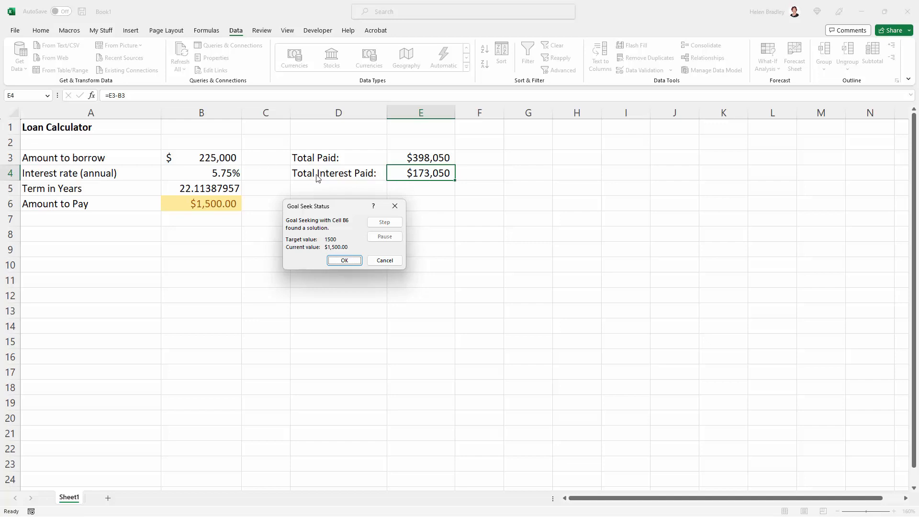
click(383, 260)
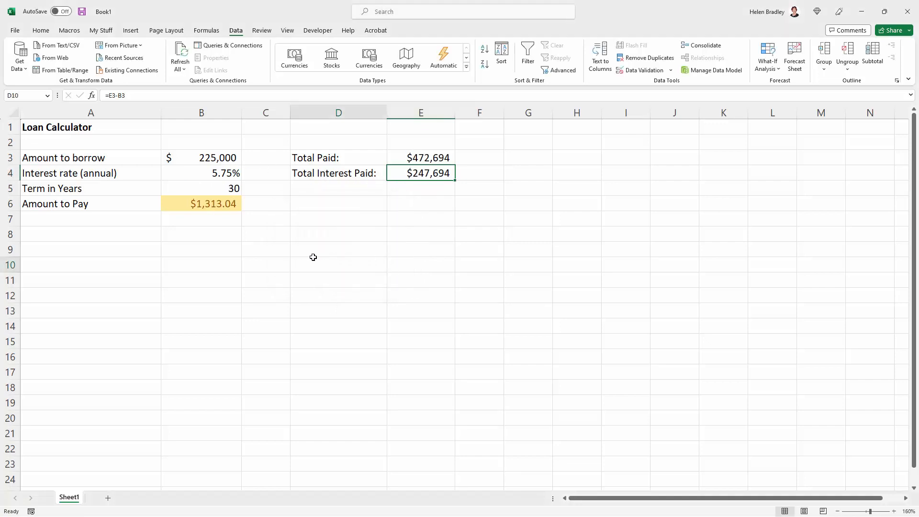
drag(311, 256, 311, 266)
click(216, 249)
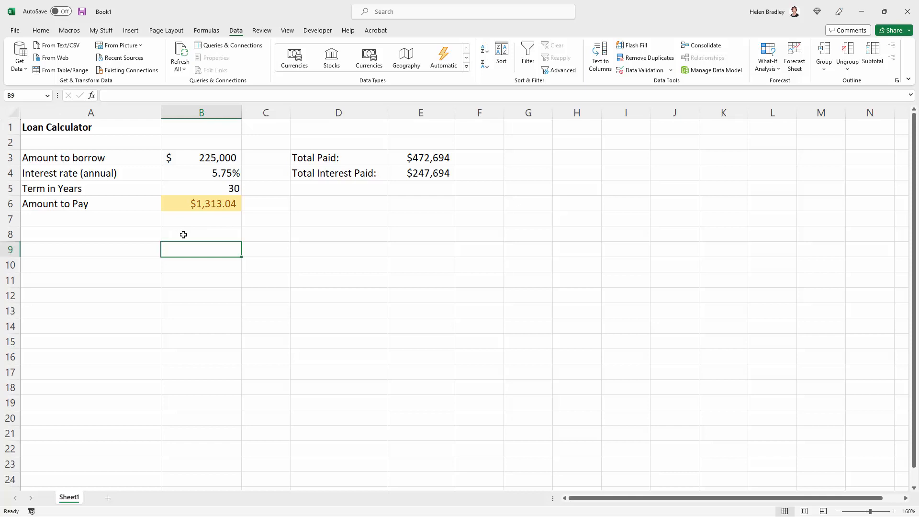
click(183, 235)
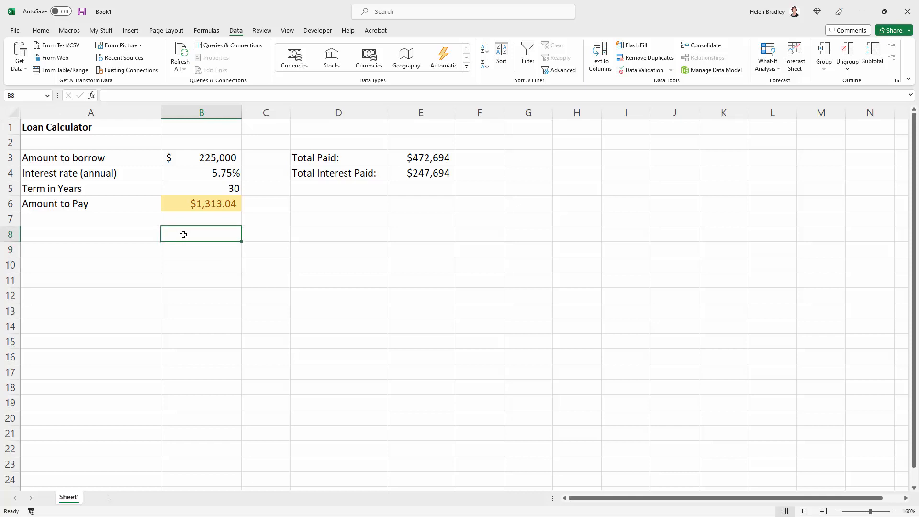